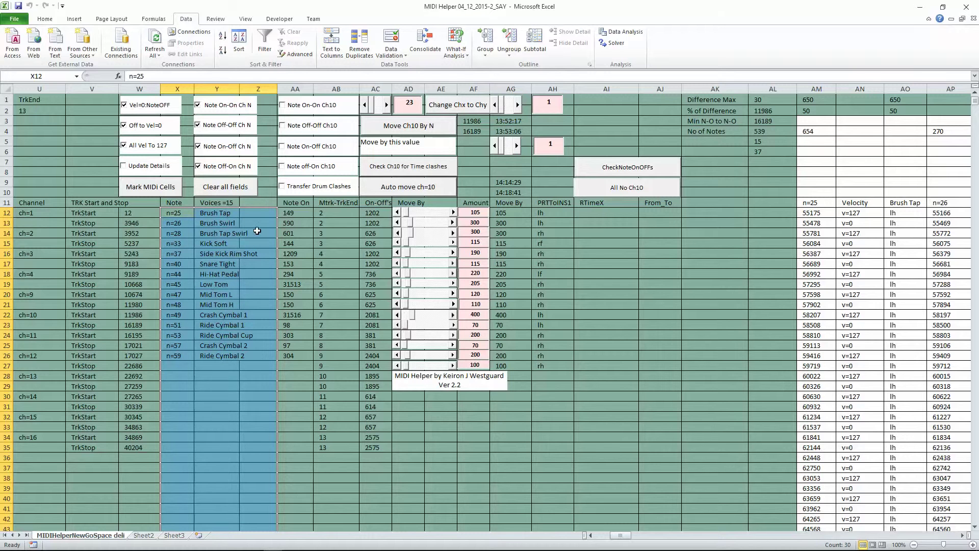
- Inspect the limb codes assigned to Brush Tap, Brush Tap Swirl and Hi-Hat Pedal in the PRTToINS1 column
left_click(552, 212)
left_click(553, 234)
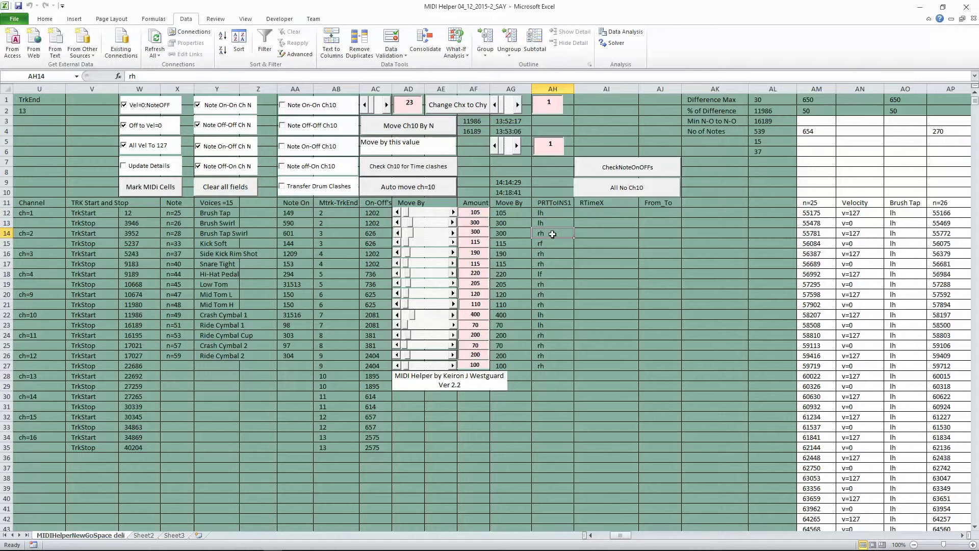
left_click(548, 213)
left_click(550, 234)
left_click(549, 274)
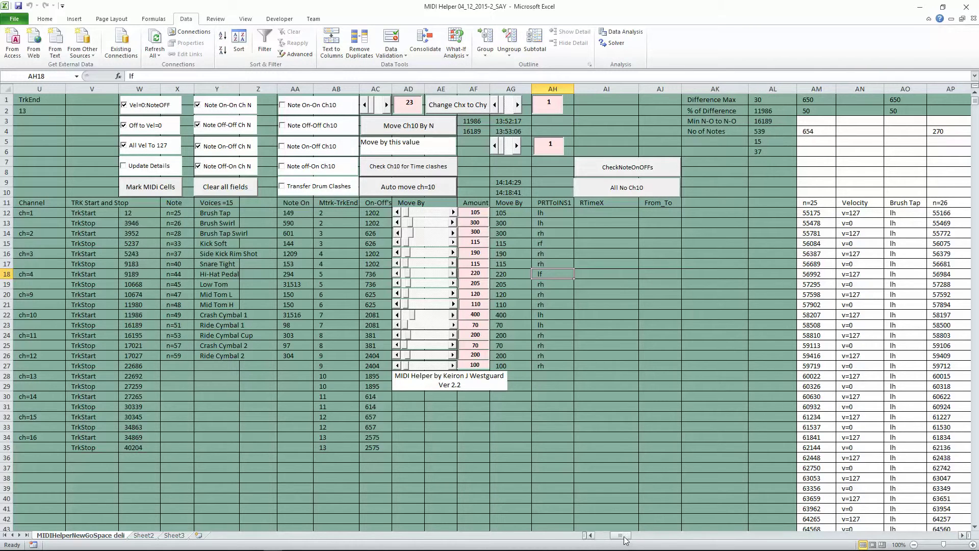
- Compare the note times beside the Sortedbytime marks in the Brush Tap Swirl and Side Kick Rim Shot data
left_click_drag(625, 535, 622, 535)
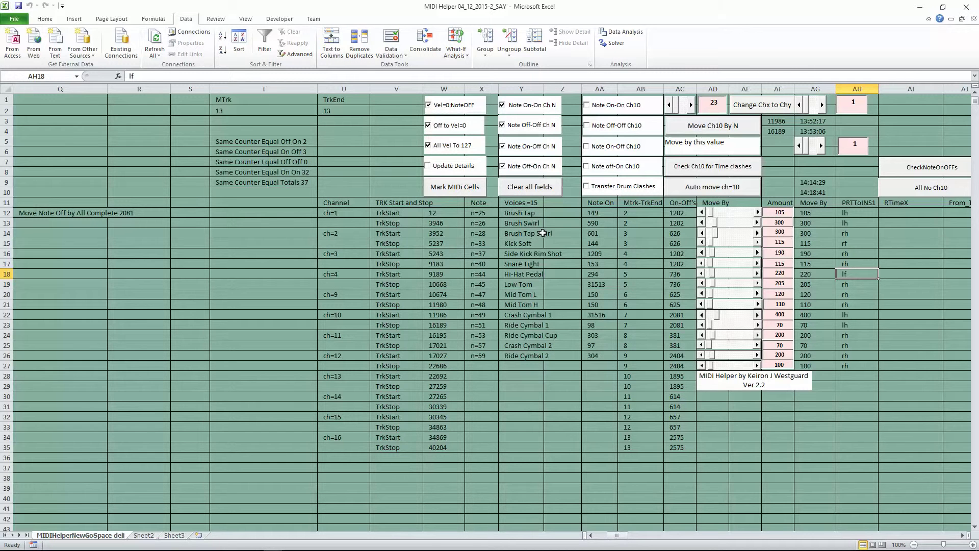
left_click_drag(619, 535, 635, 539)
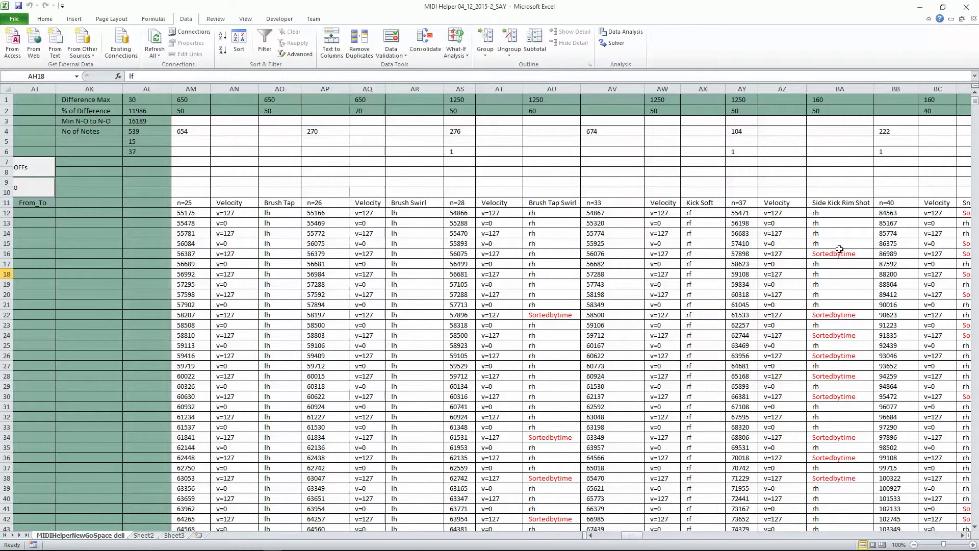
left_click(468, 317)
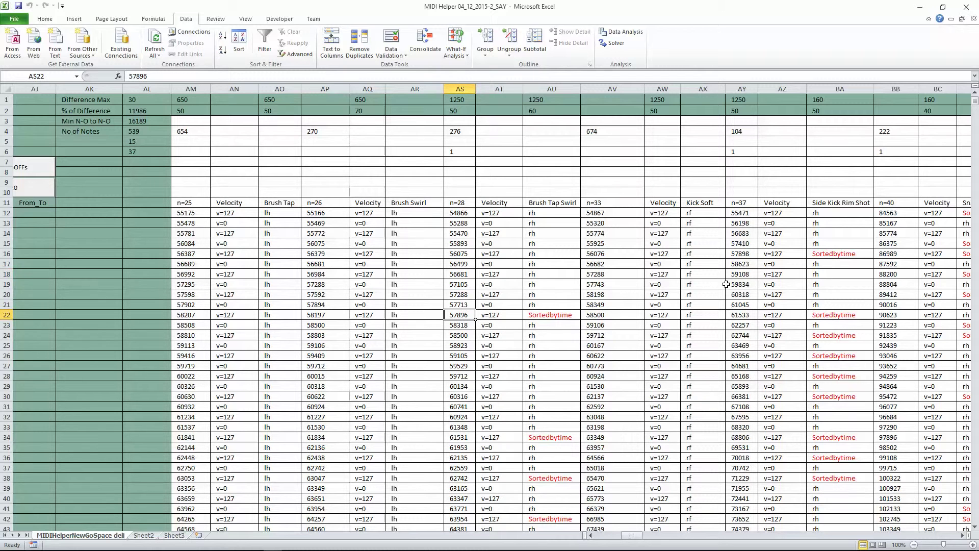
left_click(745, 255)
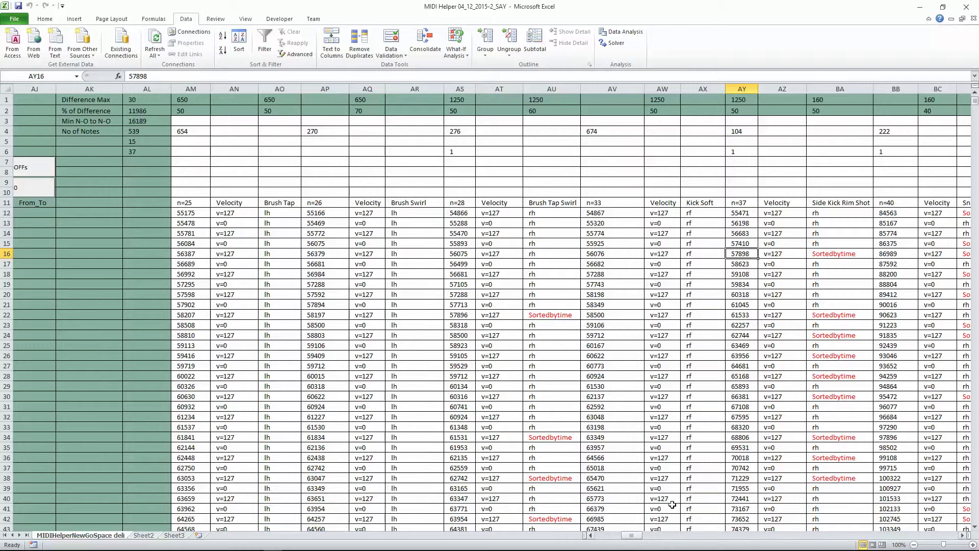
- Try enabling the Transfer Drum Clashes option
left_click_drag(635, 535, 619, 539)
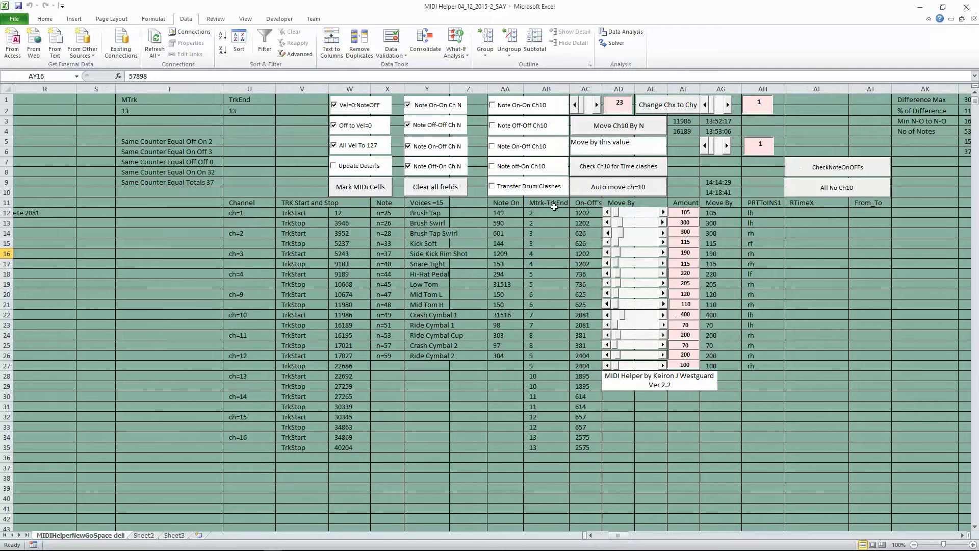
left_click(494, 187)
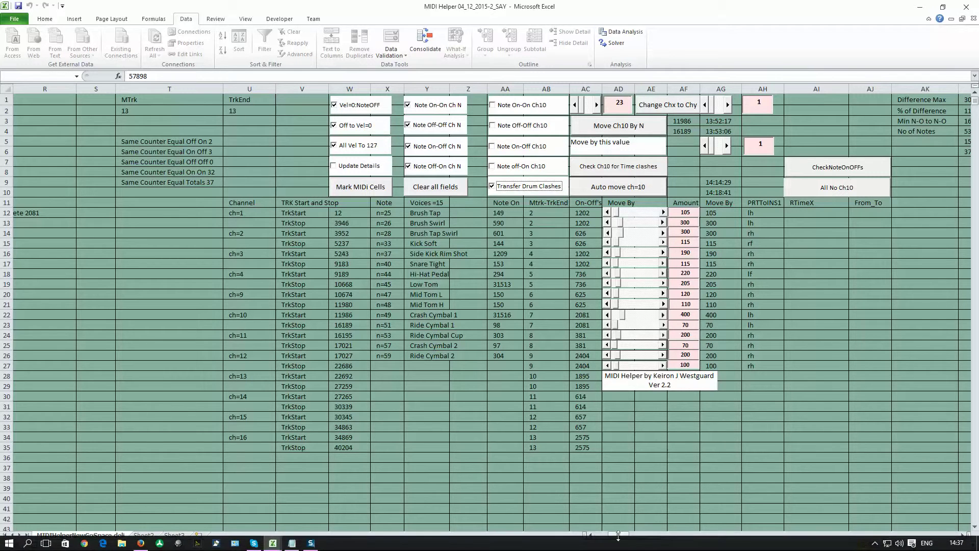
left_click_drag(618, 535, 596, 543)
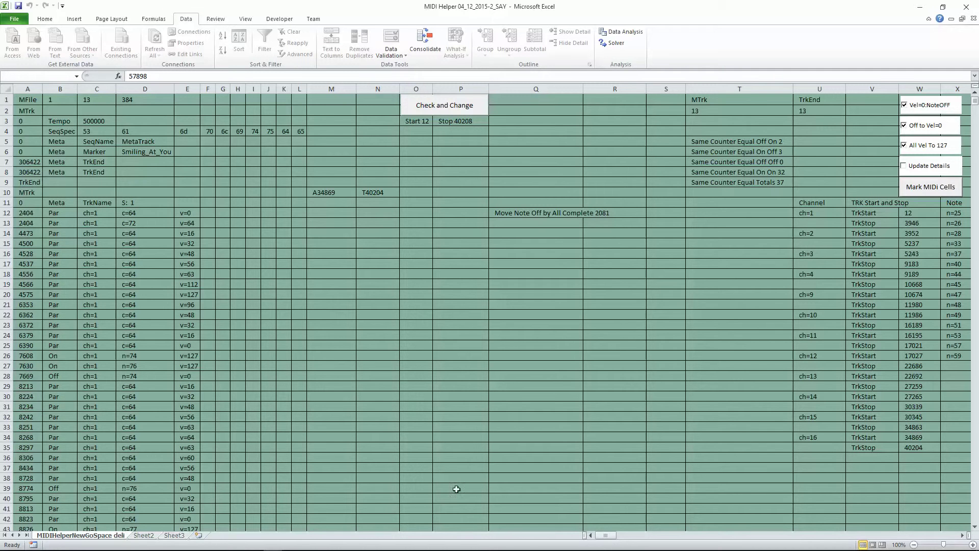
left_click_drag(606, 537, 621, 537)
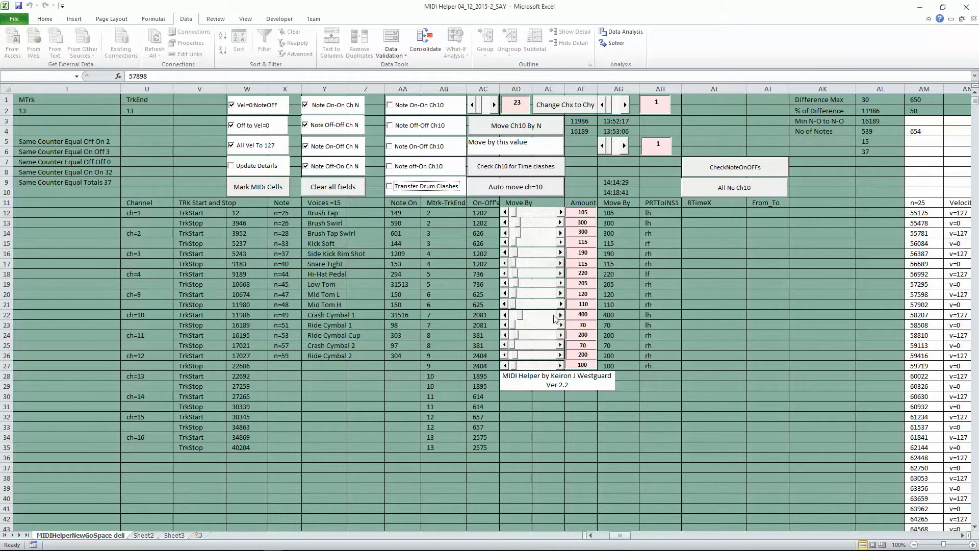
- Enter m1, m2 and m3 as the PRTToINS1 codes for Brush Tap, Brush Swirl and Brush Tap Swirl
mouse_move(628, 538)
left_mouse_down()
mouse_move(639, 538)
mouse_move(623, 538)
left_mouse_up()
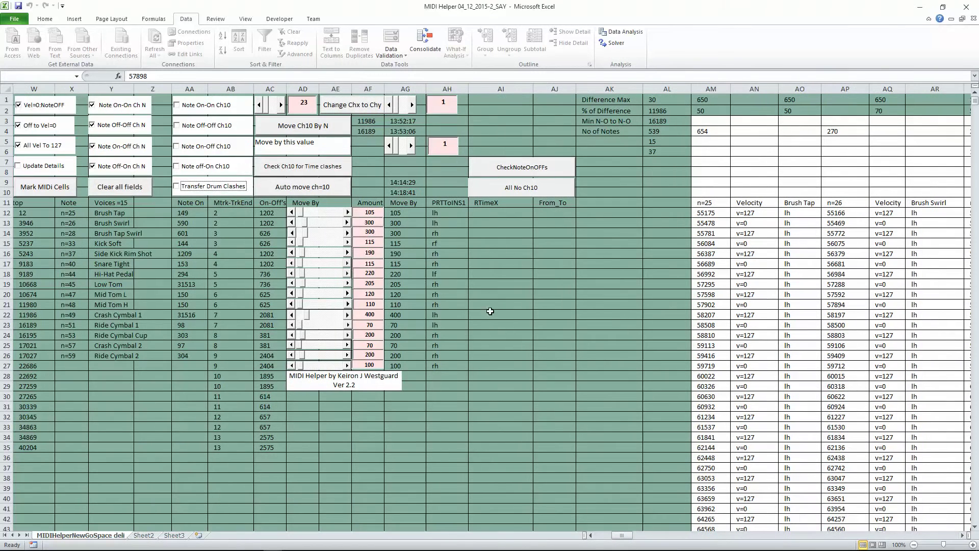
left_click(439, 214)
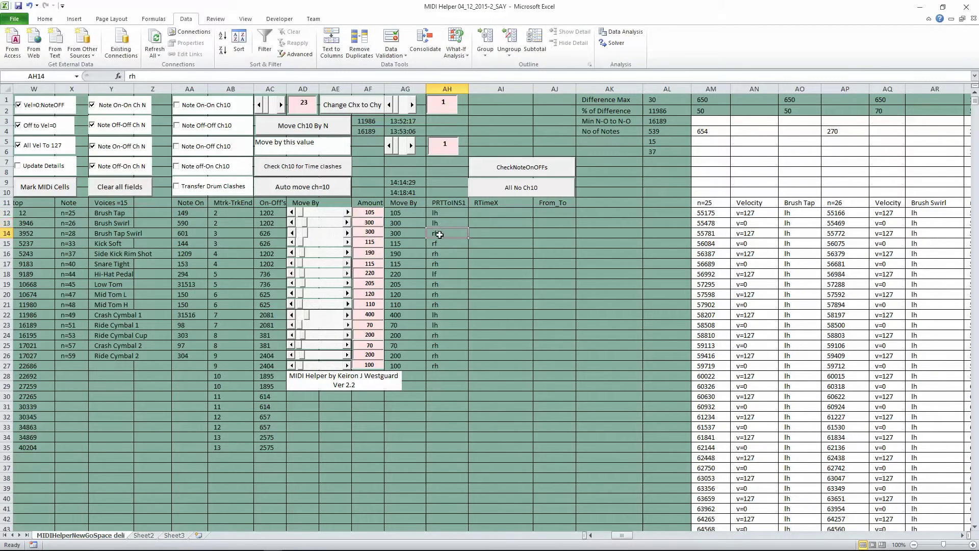
type("m1")
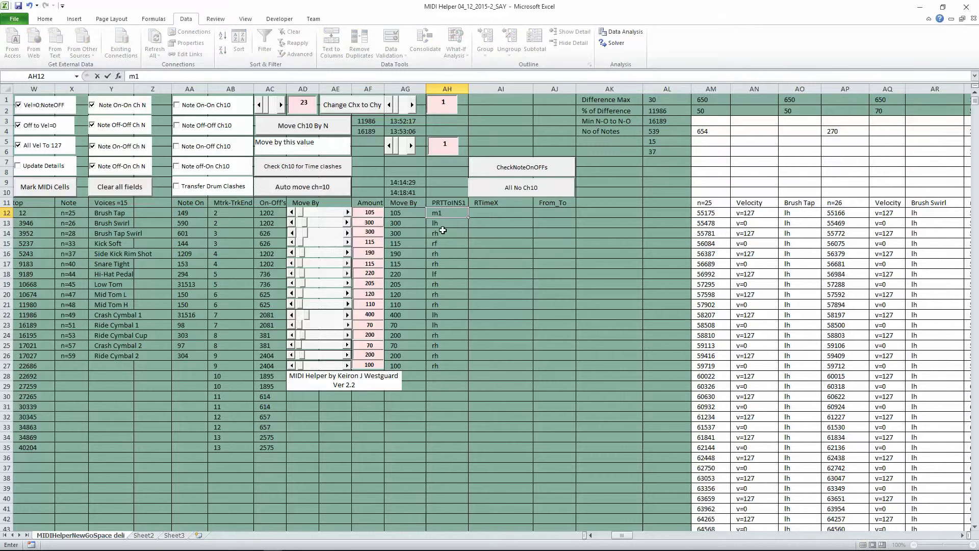
left_click(444, 229)
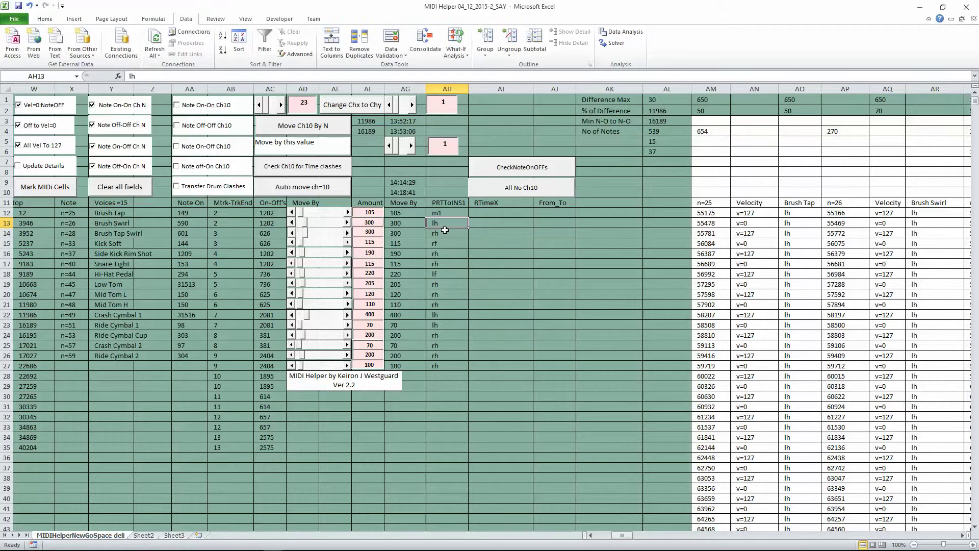
type("m2")
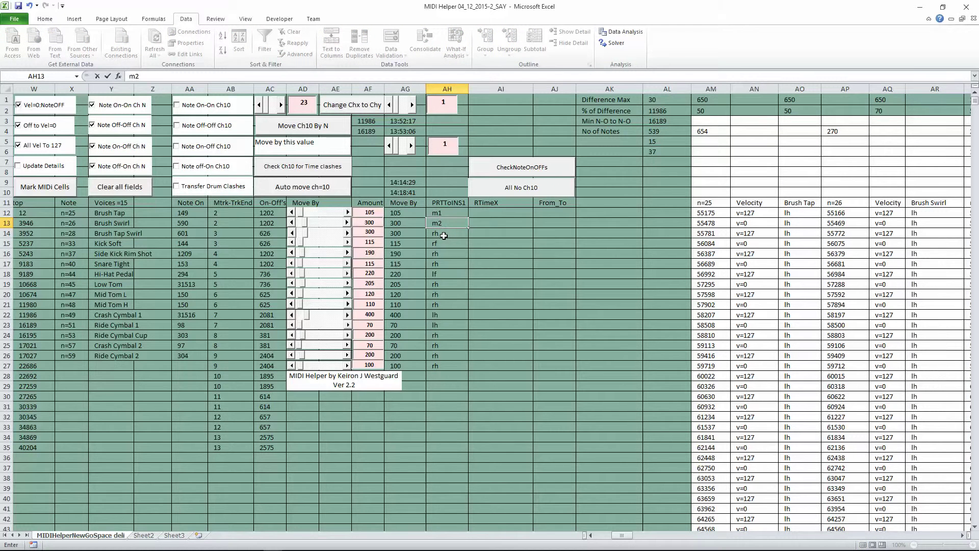
left_click(446, 234)
type("m3")
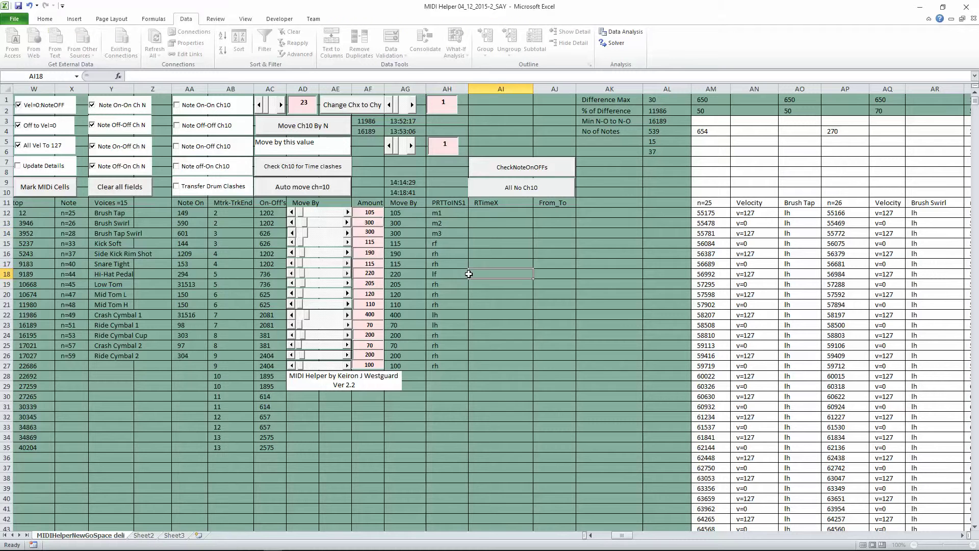
left_click(470, 273)
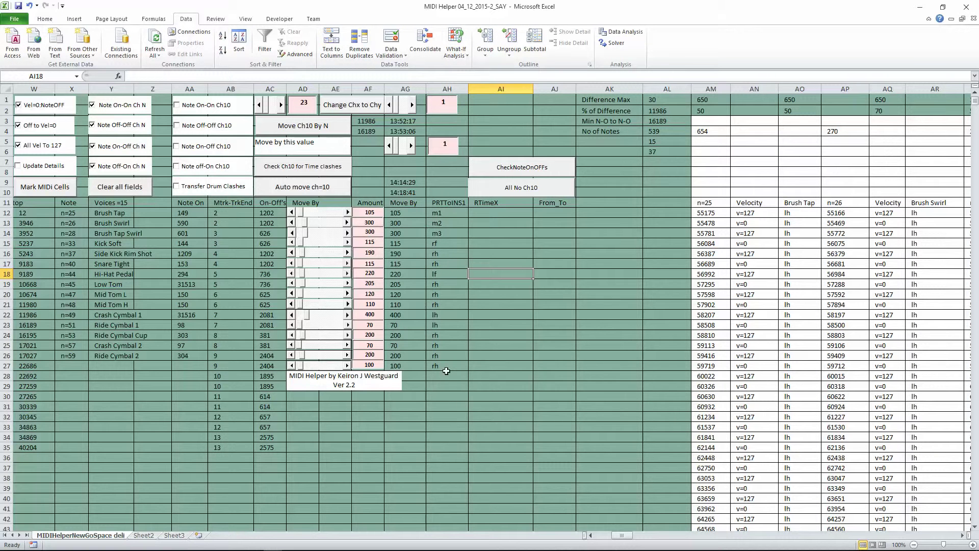
- Examine the Sortedbytime clash marks down the drum note columns, including Brush Tap Swirl, Side Kick Rim Shot and Snare Tight
left_click_drag(622, 536, 637, 541)
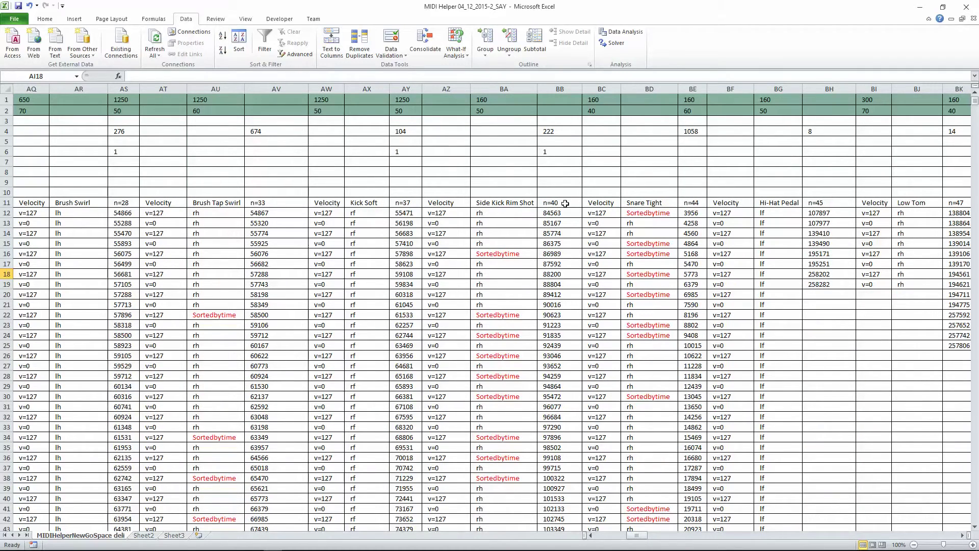
scroll(640, 352, "down", 8)
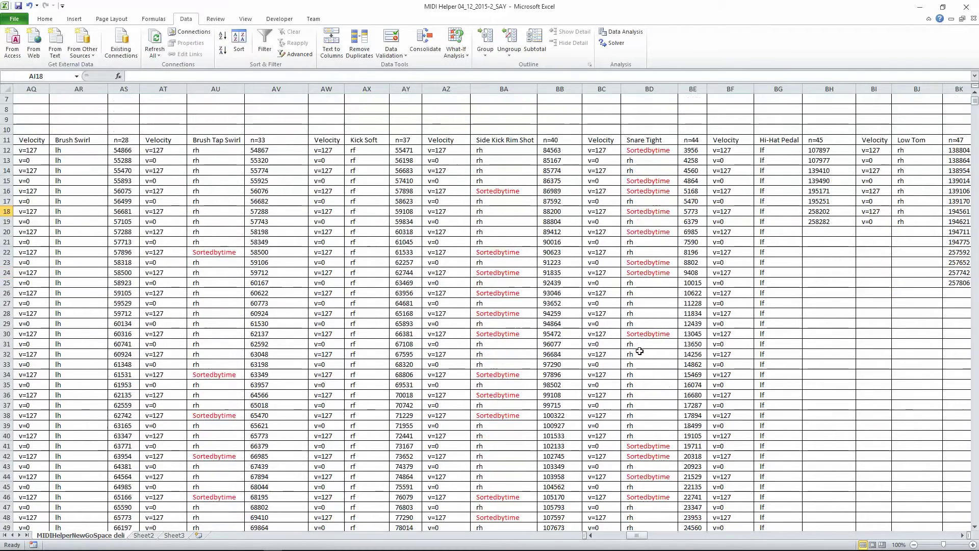
scroll(641, 353, "down", 20)
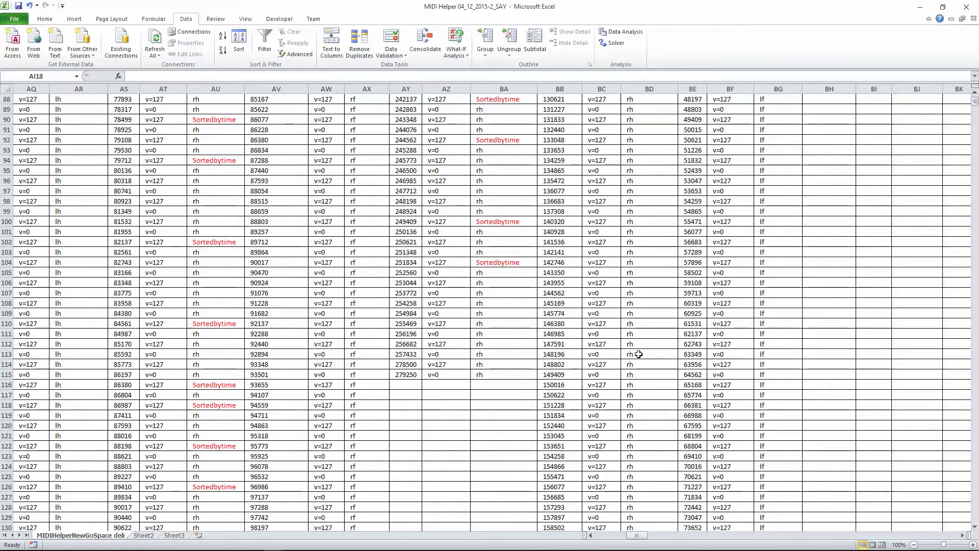
scroll(639, 354, "down", 14)
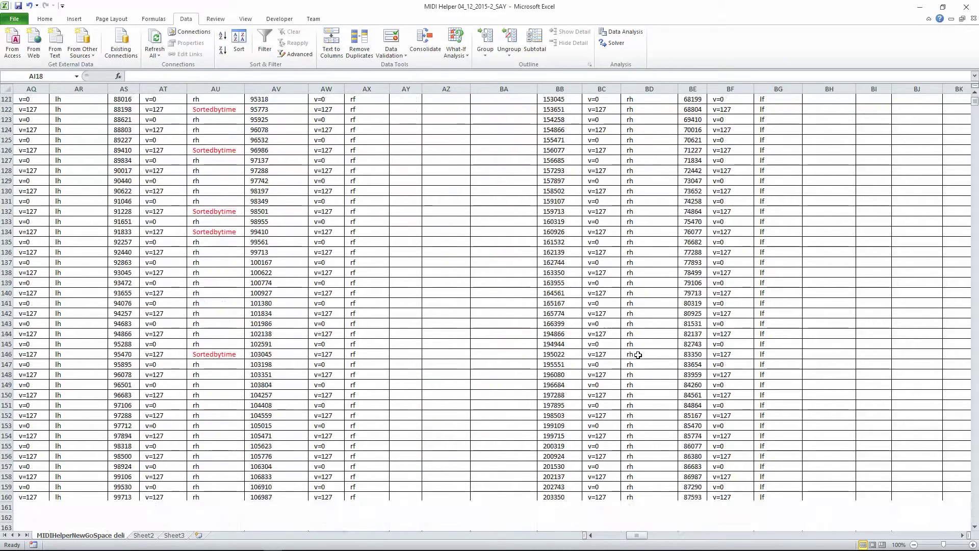
scroll(635, 352, "up", 20)
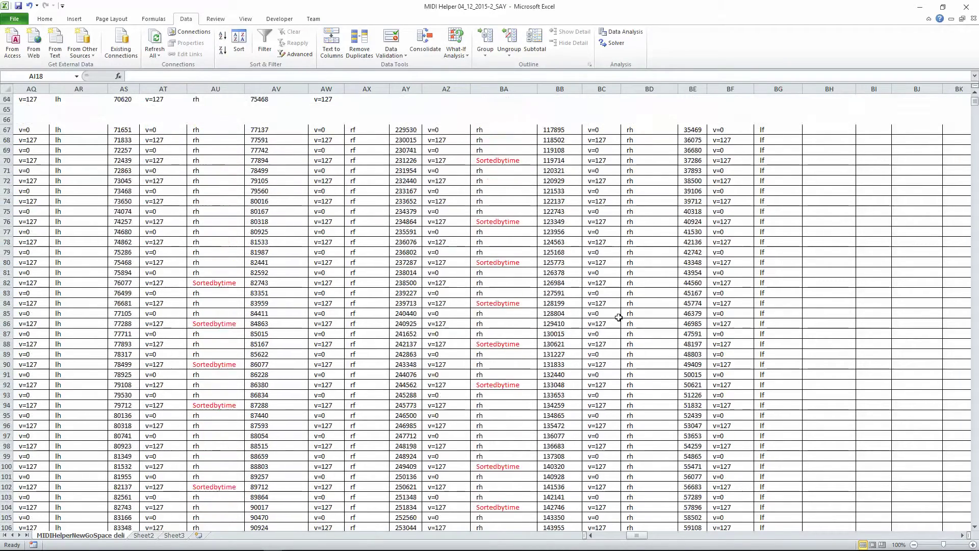
scroll(596, 207, "up", 11)
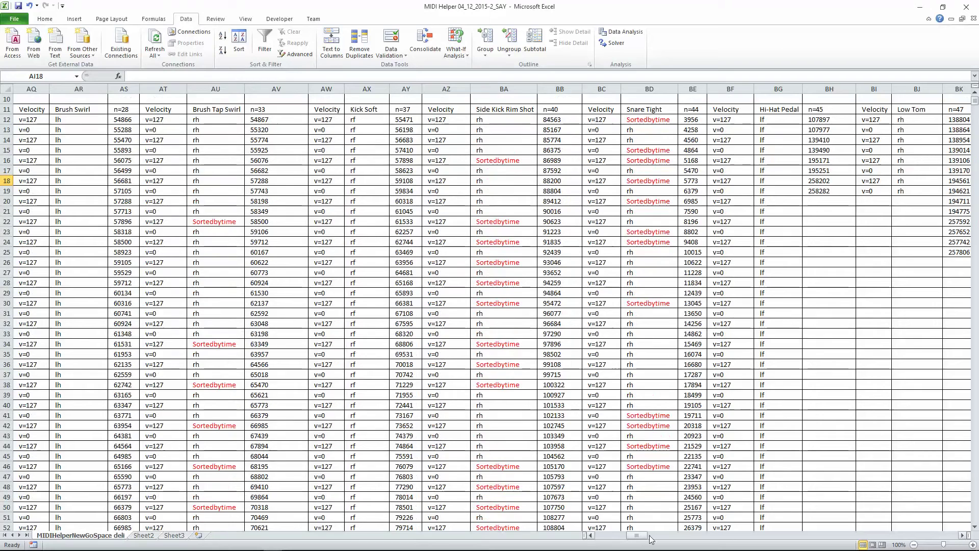
mouse_move(642, 539)
left_mouse_down()
mouse_move(620, 528)
mouse_move(627, 539)
left_mouse_up()
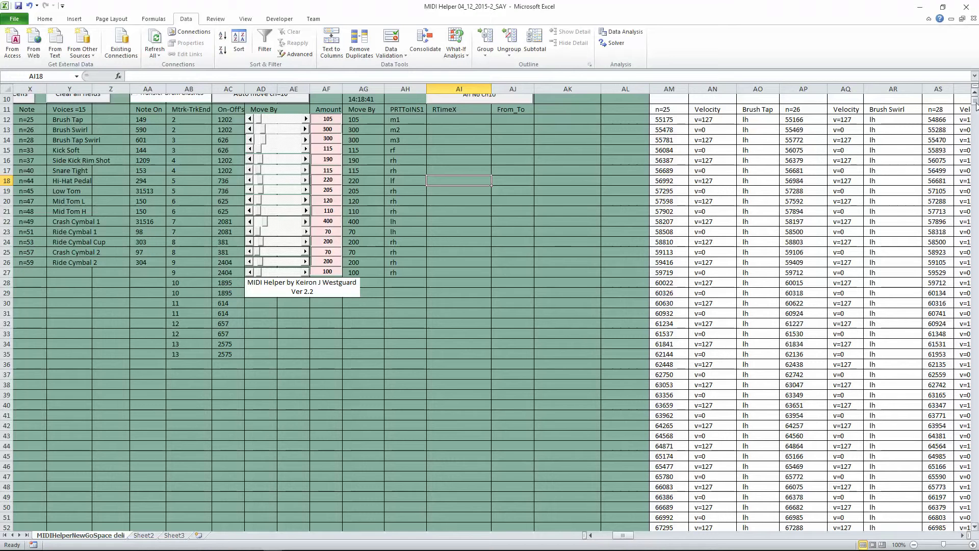
left_click_drag(975, 104, 976, 94)
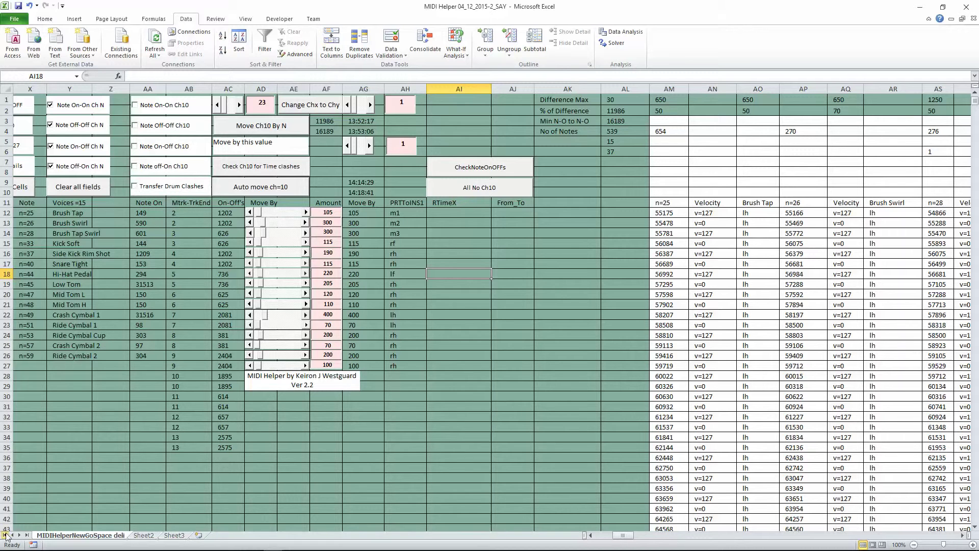
mouse_move(4, 549)
mouse_move(629, 537)
left_mouse_down()
mouse_move(640, 540)
mouse_move(620, 543)
left_mouse_up()
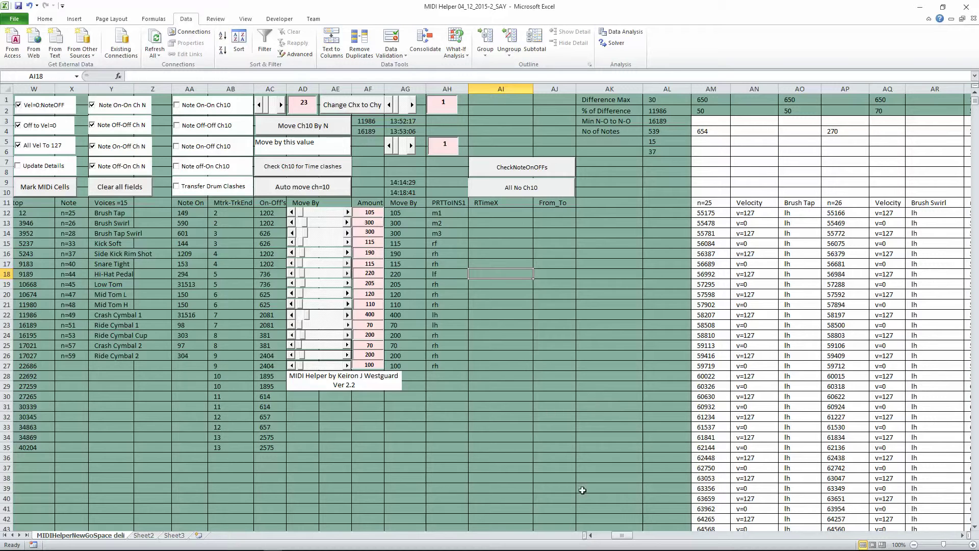
mouse_move(621, 536)
left_mouse_down()
mouse_move(629, 540)
mouse_move(619, 542)
left_mouse_up()
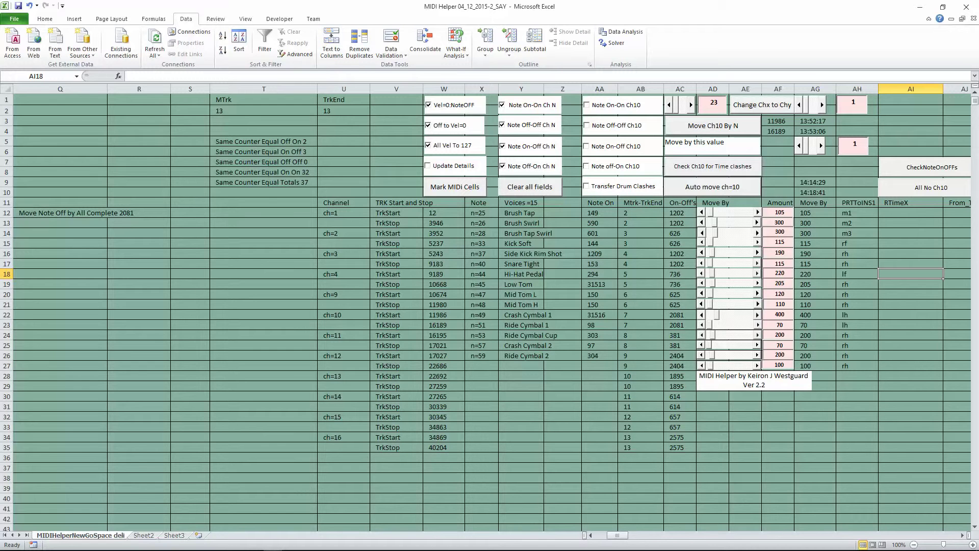
mouse_move(616, 535)
left_mouse_down()
mouse_move(593, 538)
mouse_move(621, 538)
left_mouse_up()
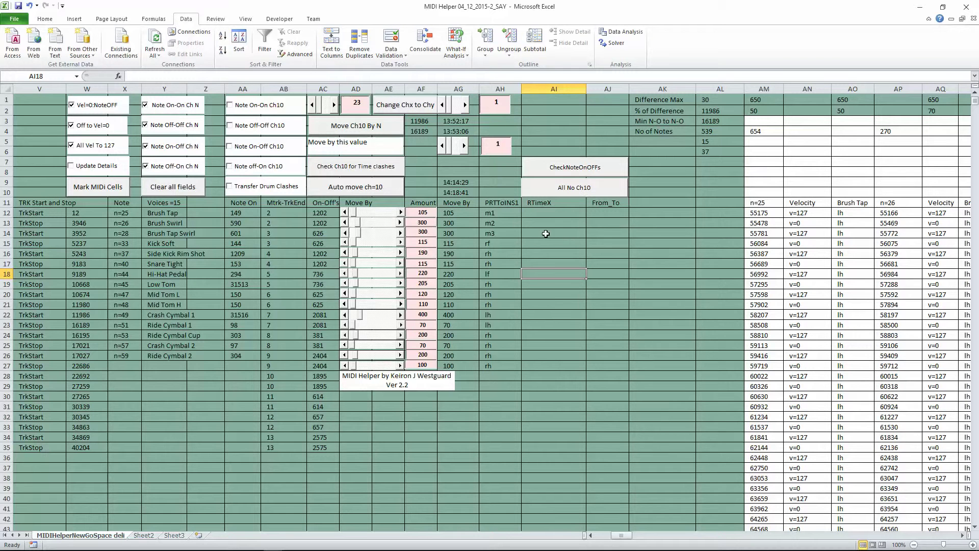
- Copy the complete MIDI event data in columns A through L
left_click_drag(627, 536, 613, 538)
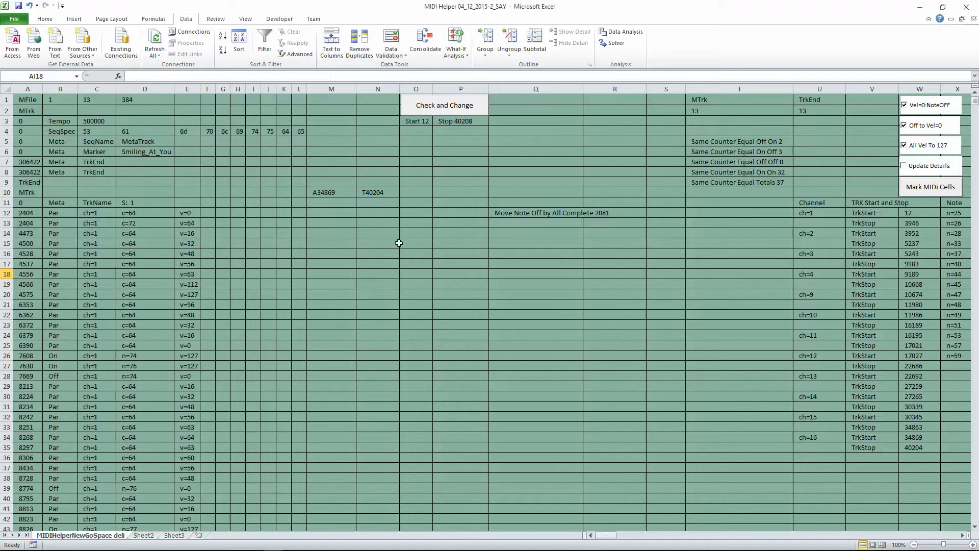
left_click(27, 89)
left_click_drag(28, 89, 294, 90)
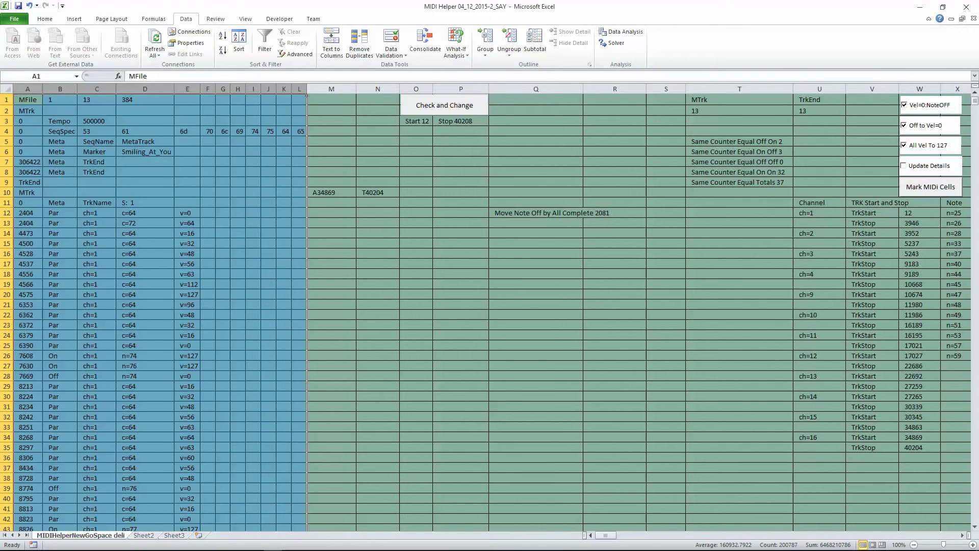
left_click_drag(606, 536, 615, 540)
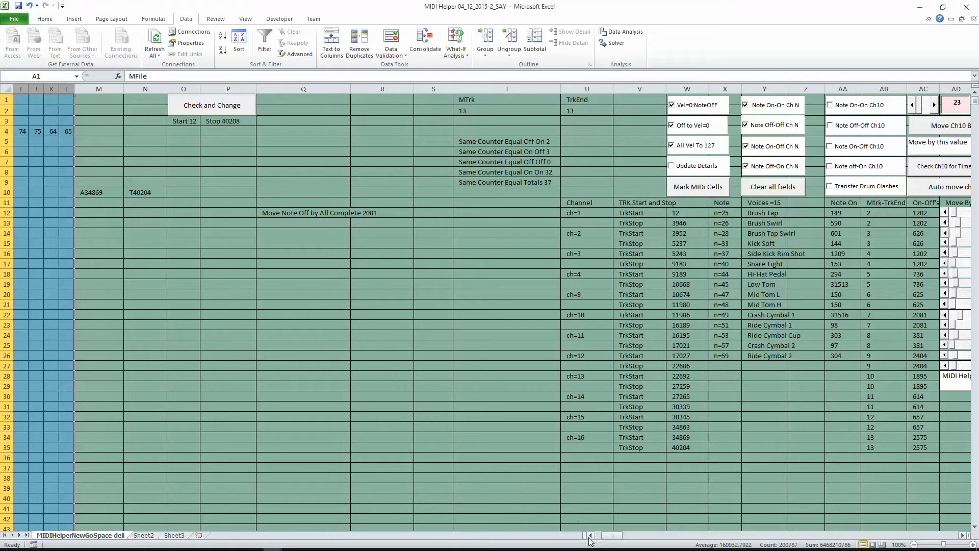
left_click_drag(601, 540, 594, 539)
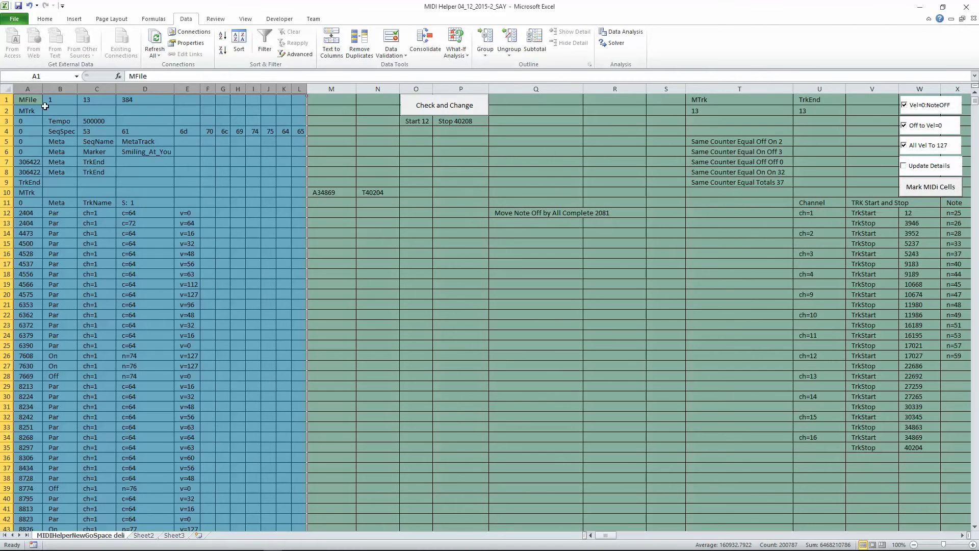
left_click_drag(27, 89, 301, 88)
right_click(253, 209)
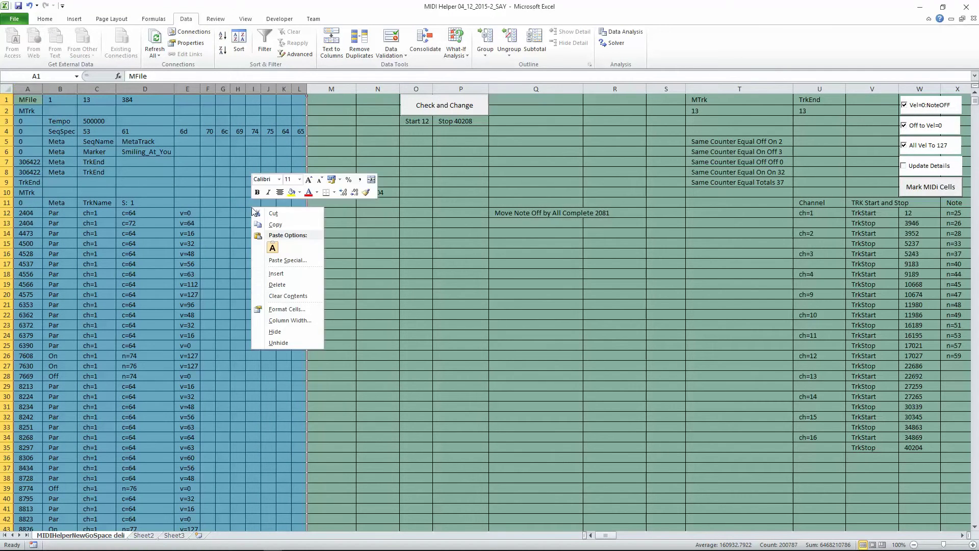
left_click(276, 226)
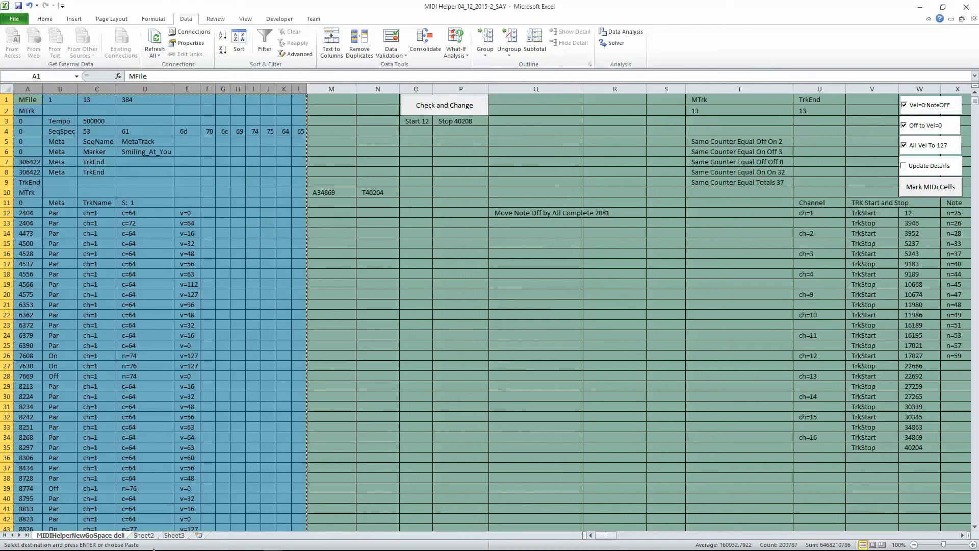
- Open TextPad and paste the copied MIDI event data into the blank document
left_click(9, 542)
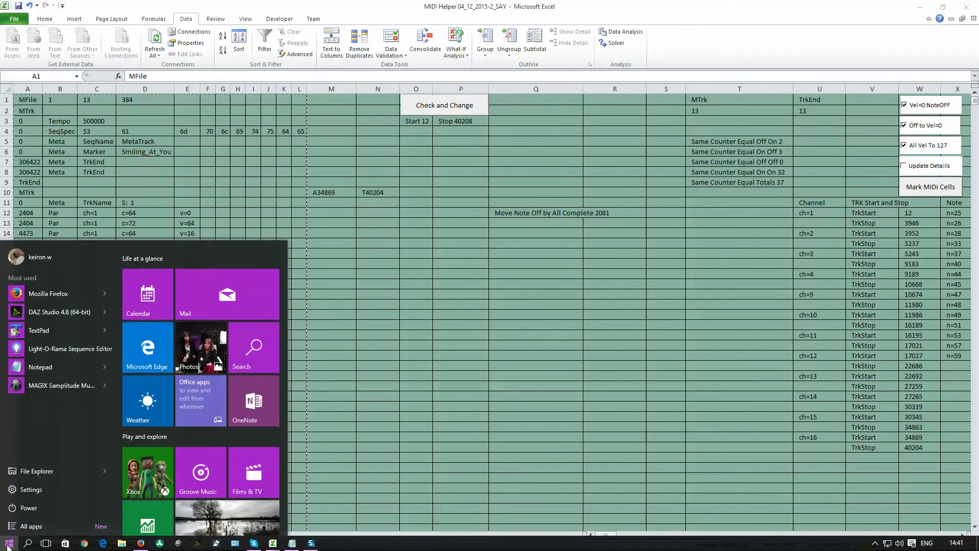
left_click(43, 330)
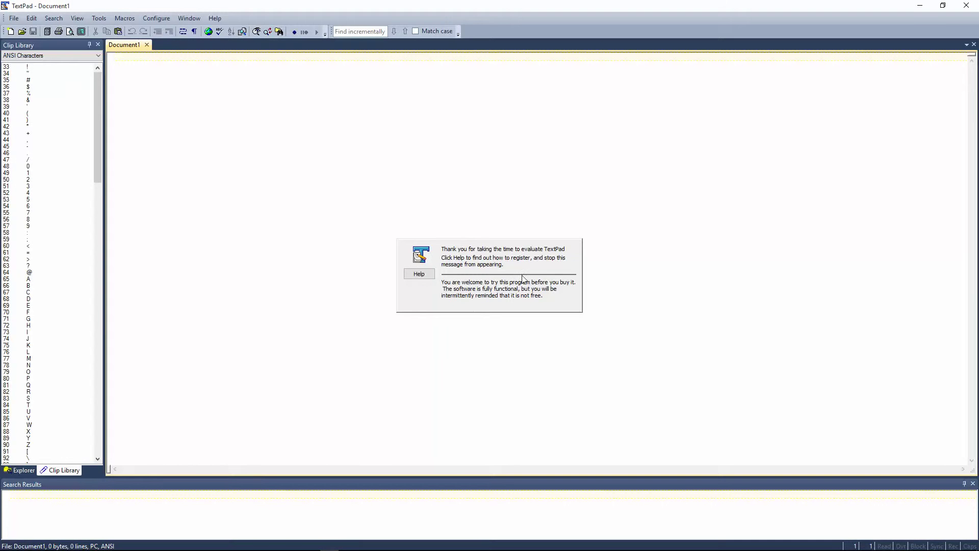
right_click(132, 74)
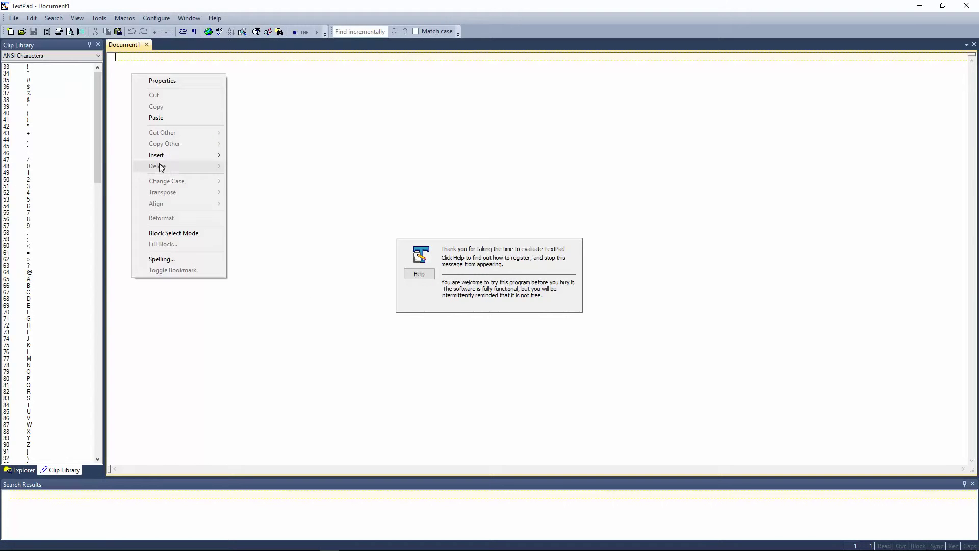
left_click(157, 118)
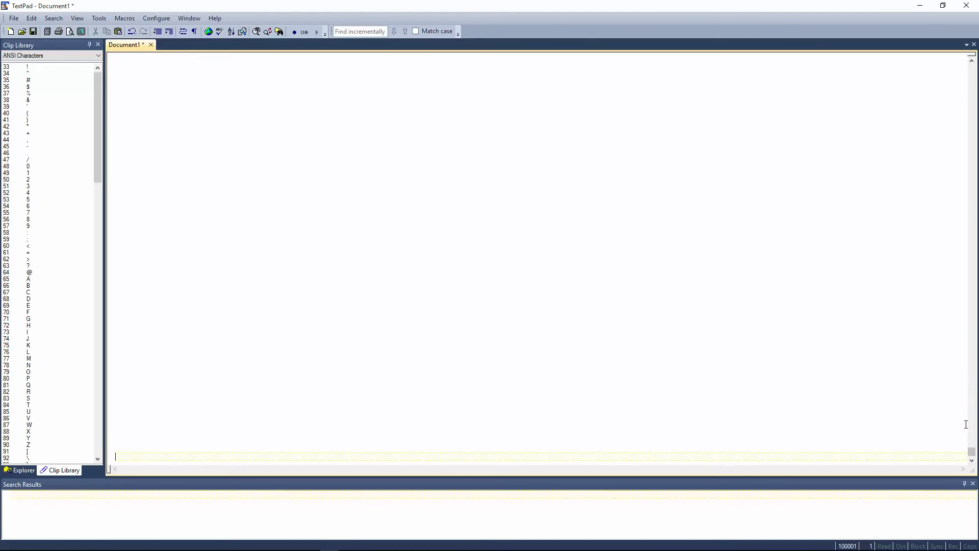
left_click_drag(972, 452, 971, 68)
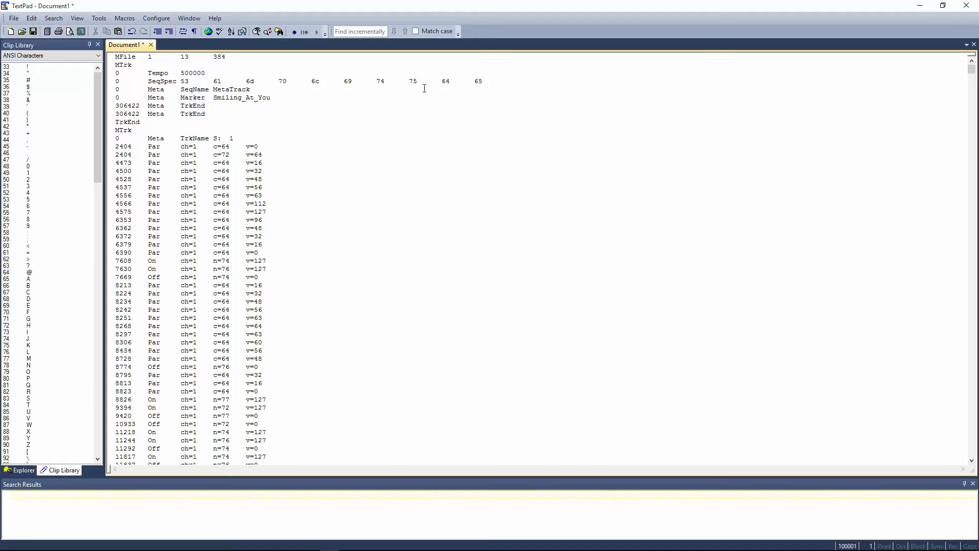
- Replace every tab (\t) in the active document with a single space
left_click(53, 20)
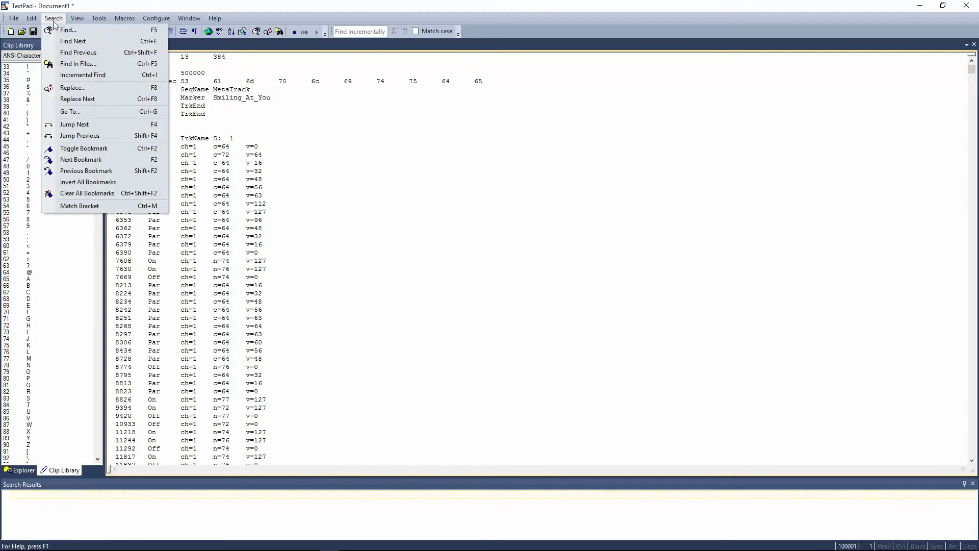
left_click(71, 88)
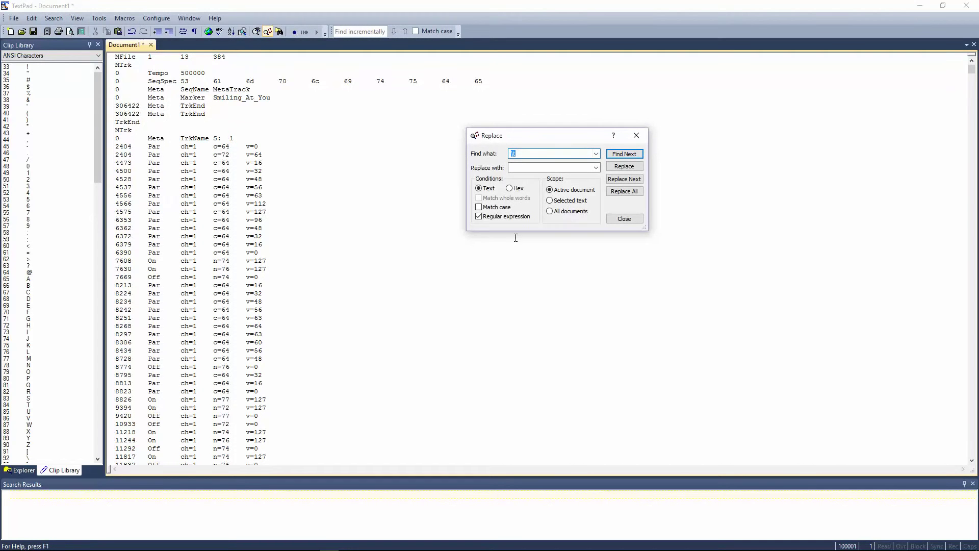
left_click(513, 168)
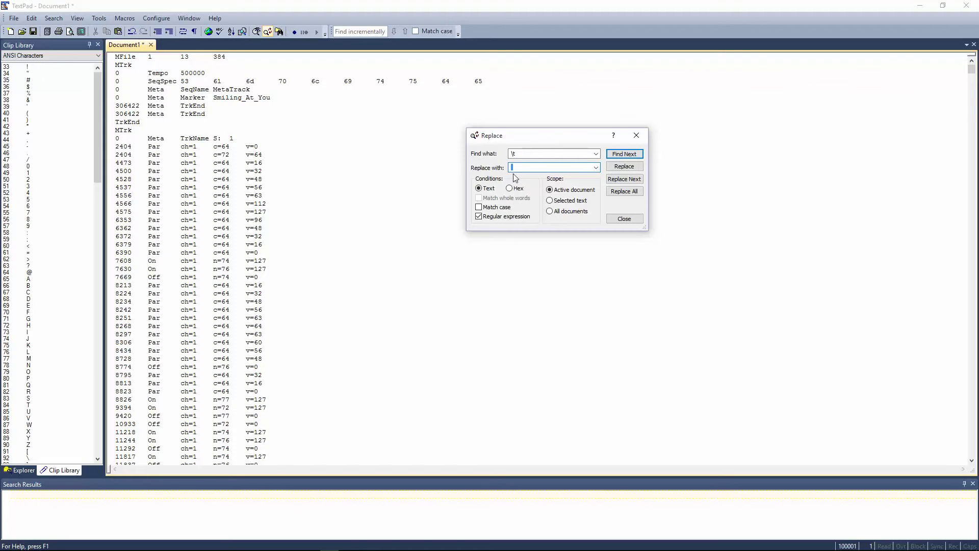
left_click(638, 192)
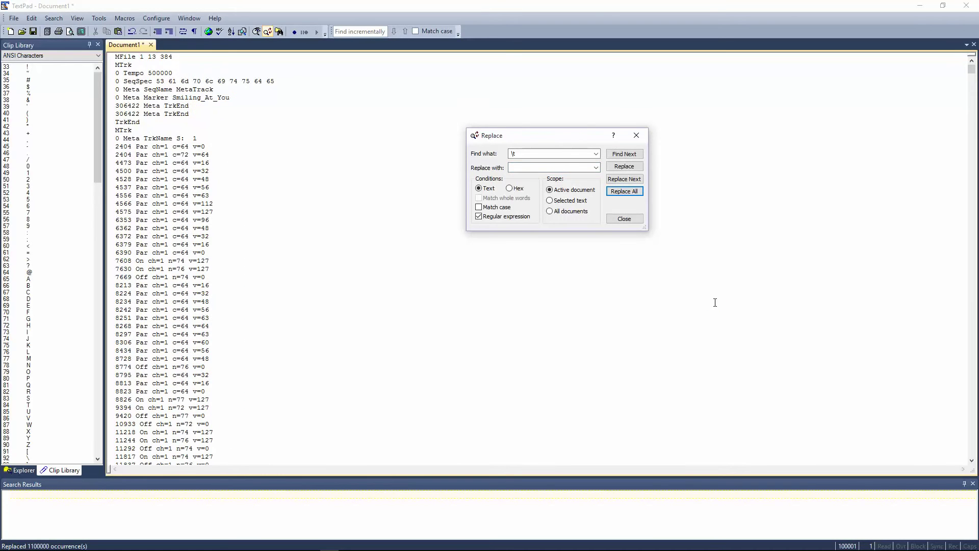
left_click(624, 219)
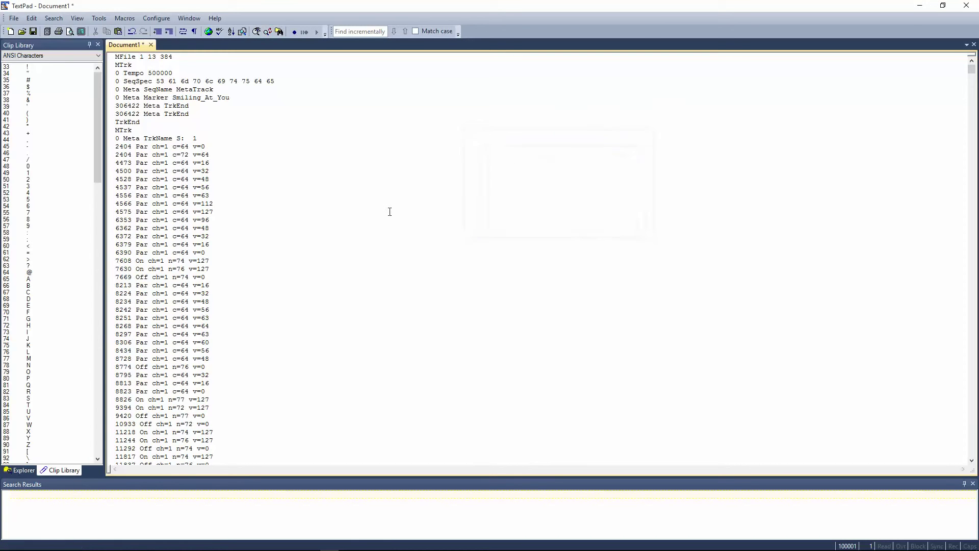
left_click(14, 19)
left_click(35, 88)
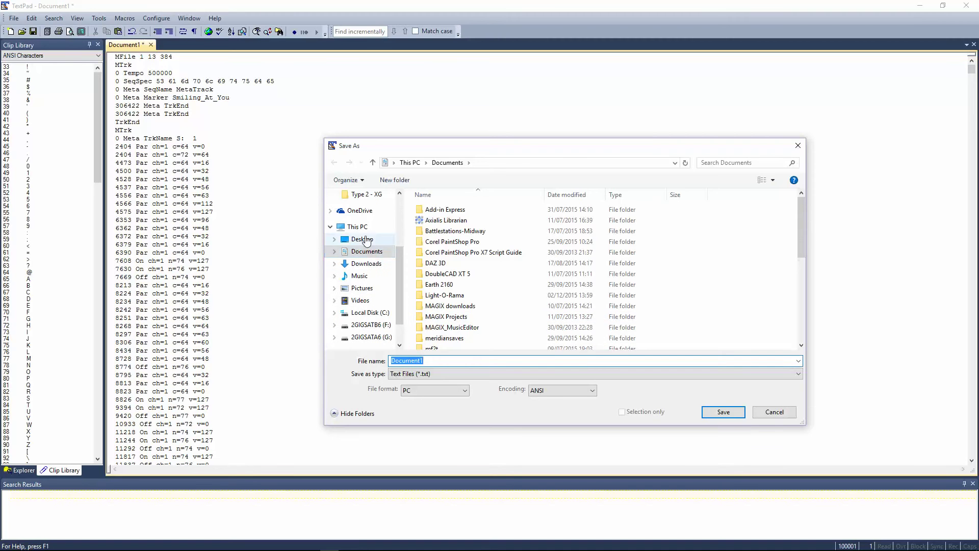
left_click(363, 239)
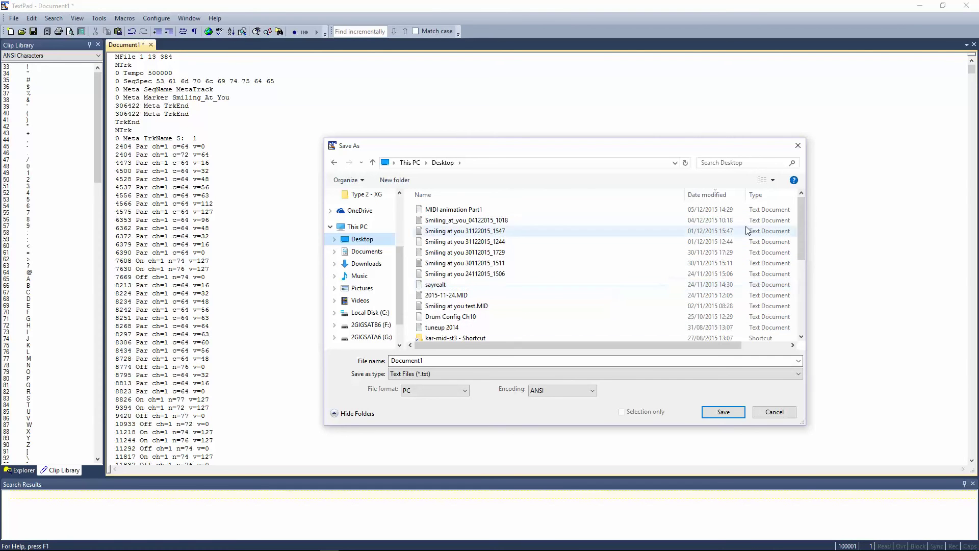
left_click(773, 413)
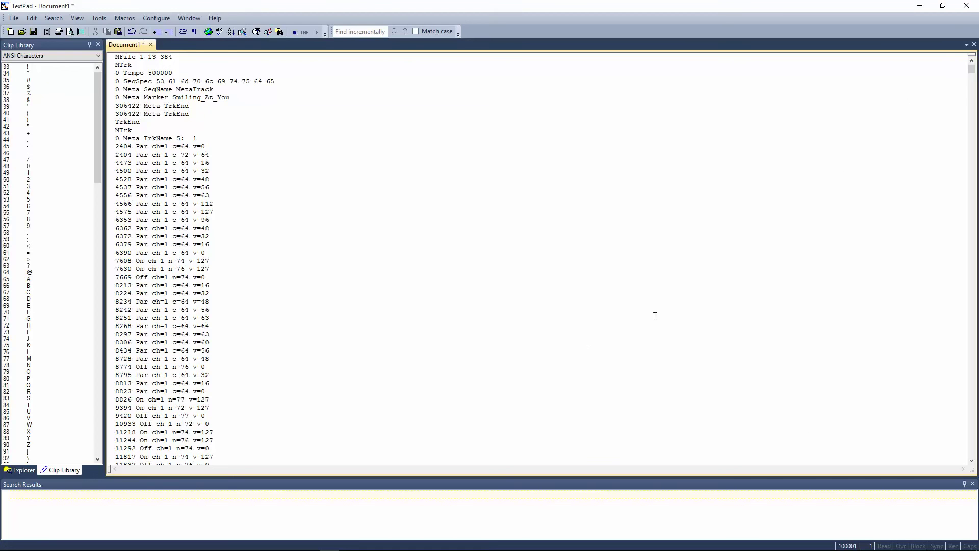
- Close TextPad with the pasted MIDI text document
left_click(974, 5)
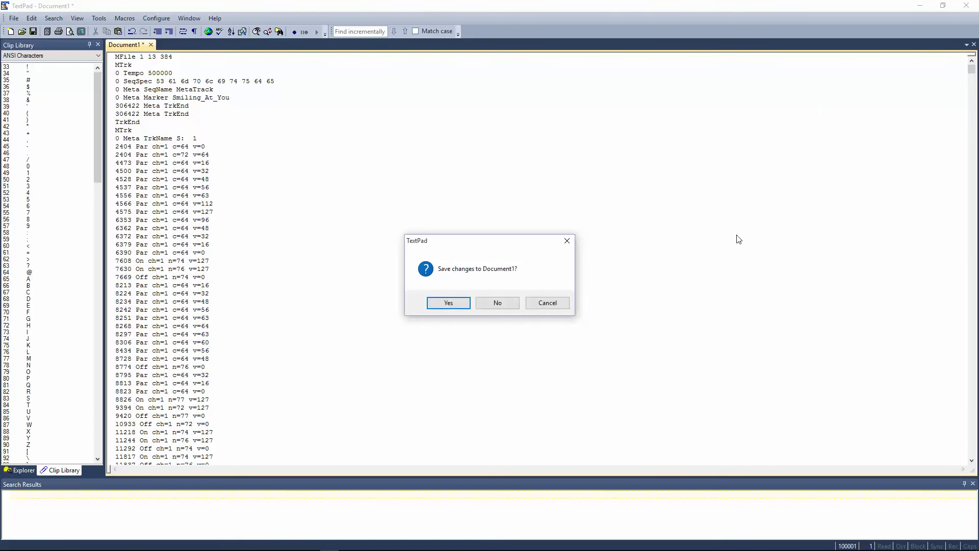